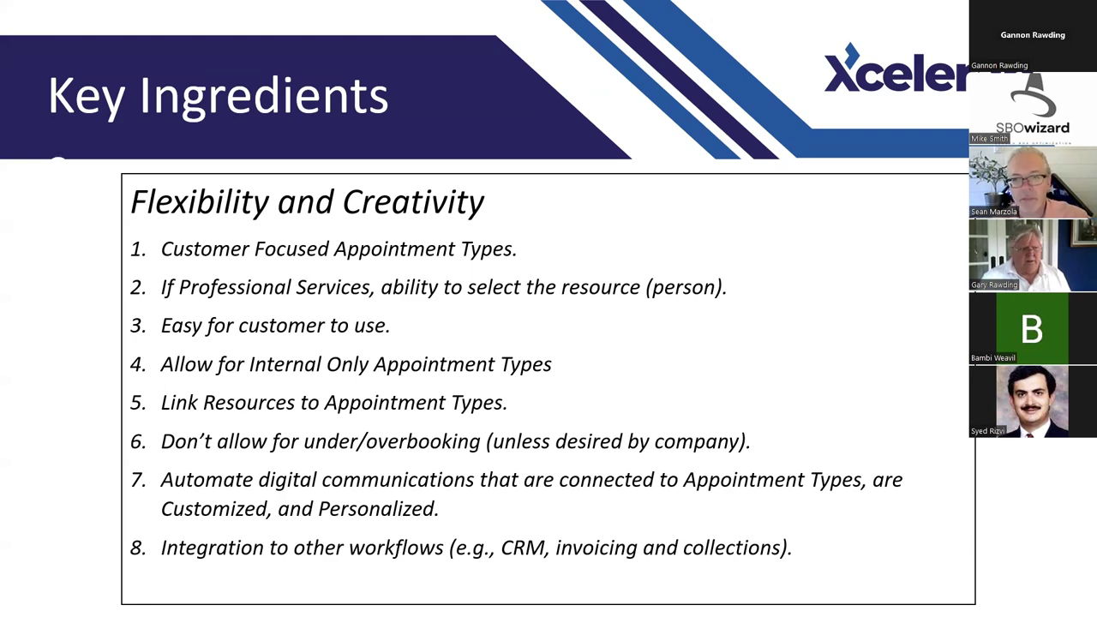
# Step: Exit the Key Ingredients slideshow to return to the desktop
pyautogui.press('Escape')
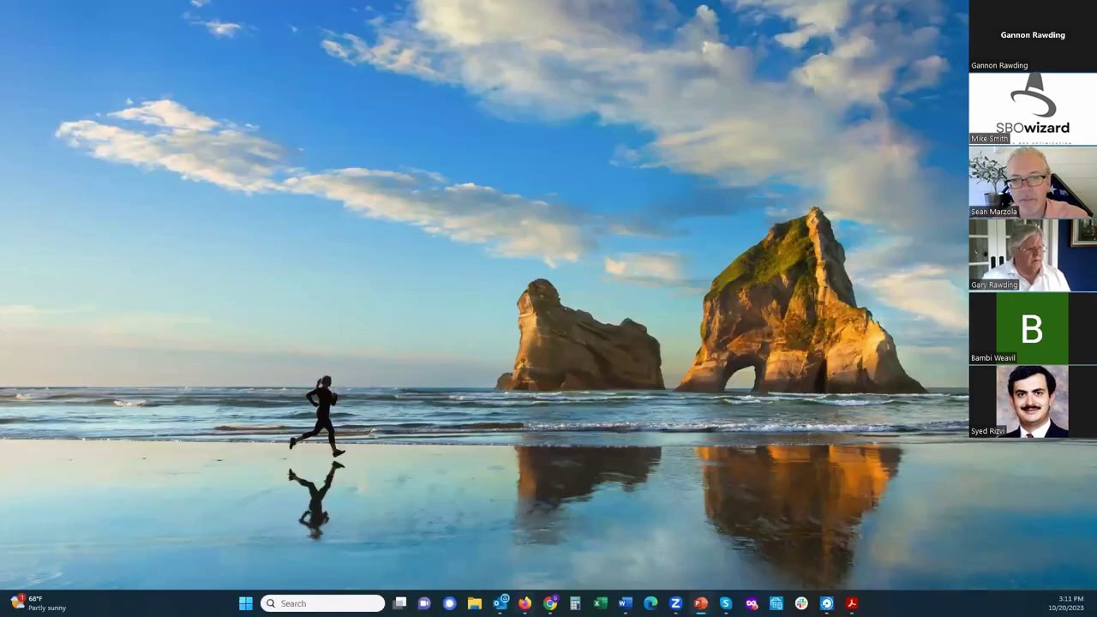
# Step: Bring Firefox back up and show the XinatorServco - Xceleran tab
pyautogui.click(524, 603)
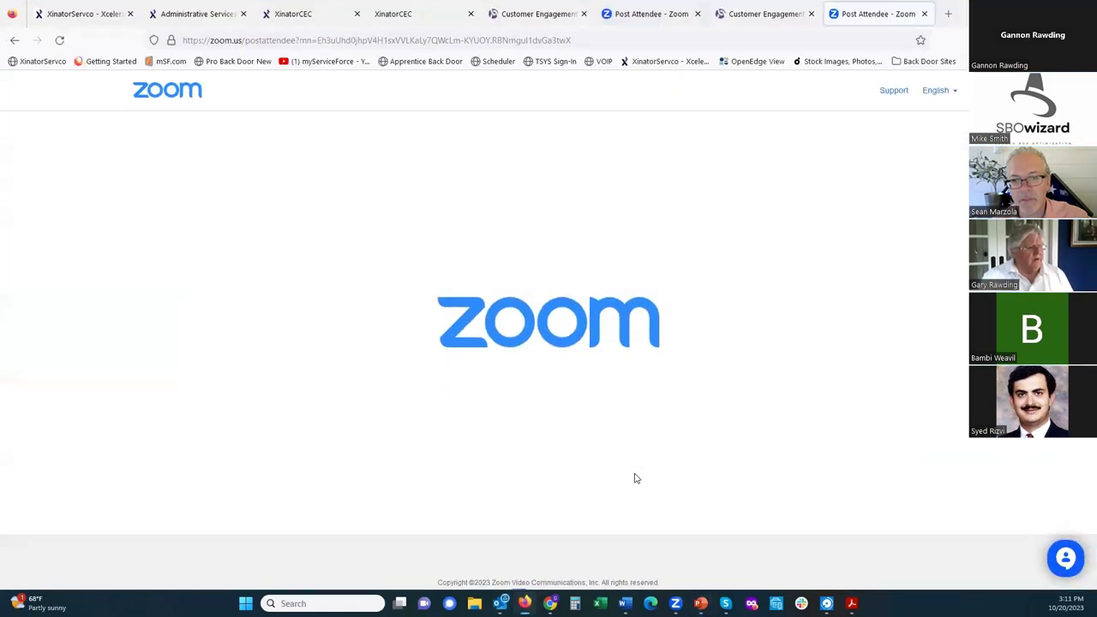
pyautogui.click(74, 16)
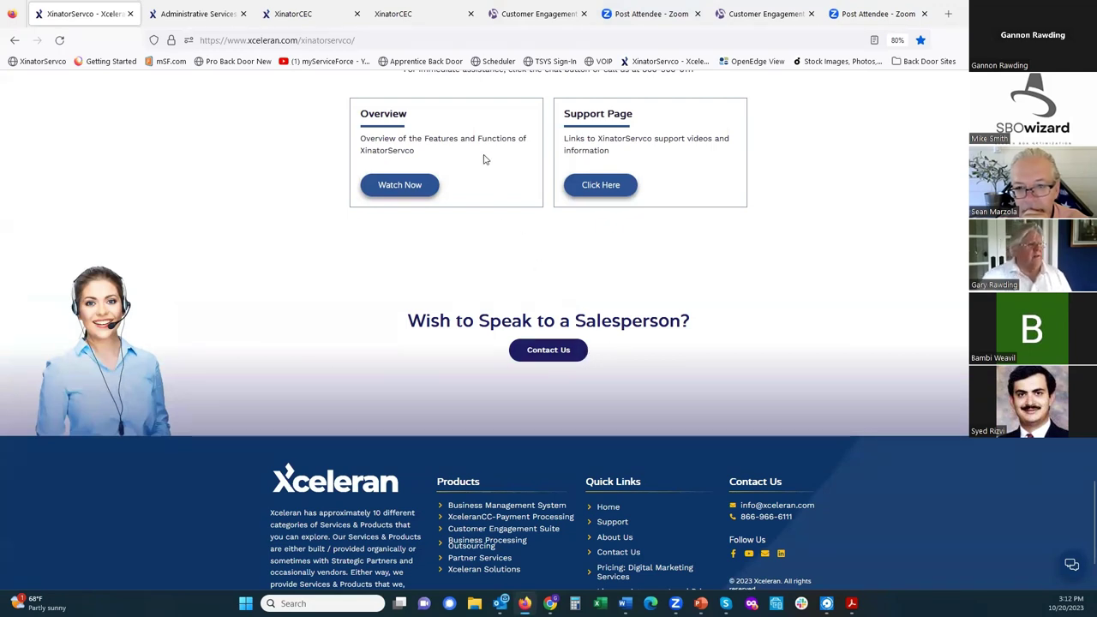
# Step: Switch to the XinatorCEC scheduling tab and close its Welcome popup
pyautogui.click(425, 15)
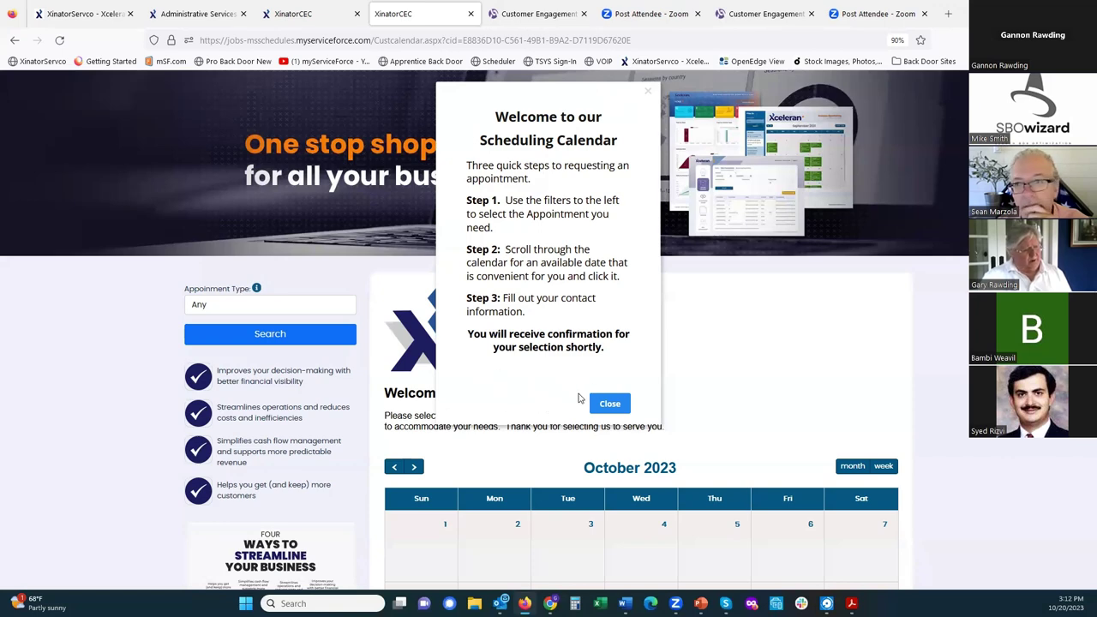
pyautogui.click(604, 404)
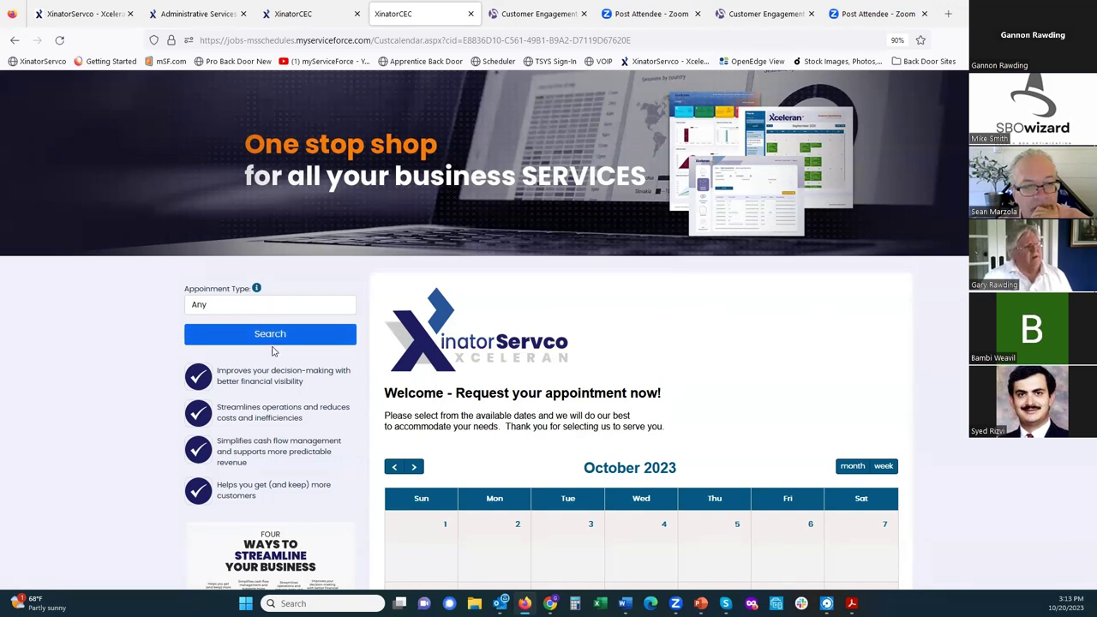
# Step: Search Service Call - Wayne Area availability and request the October 20 slot
pyautogui.click(245, 304)
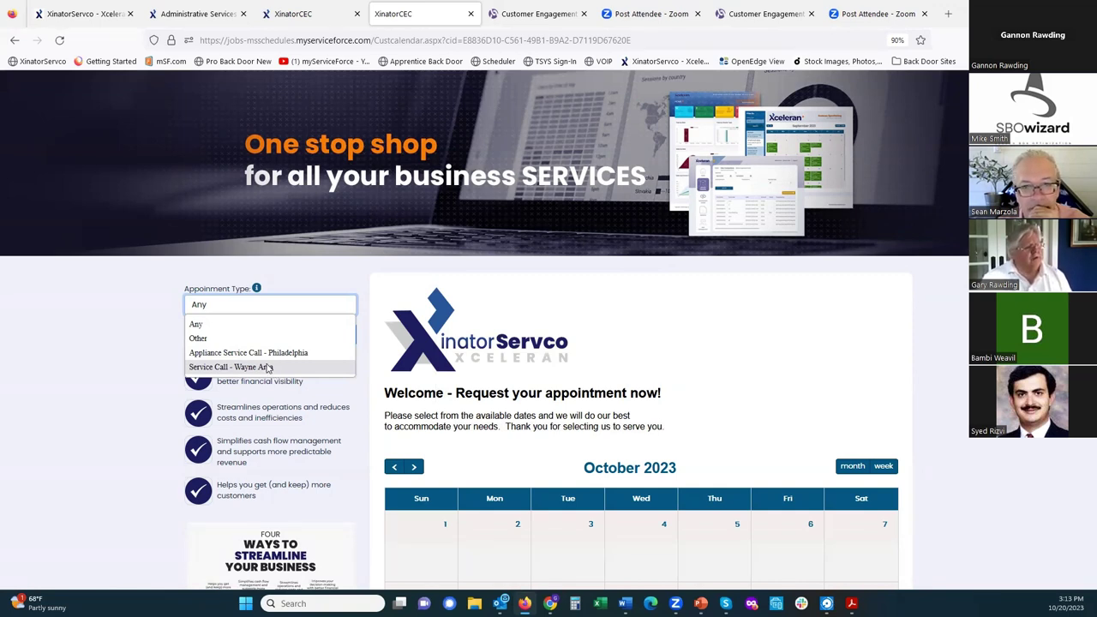
pyautogui.click(221, 368)
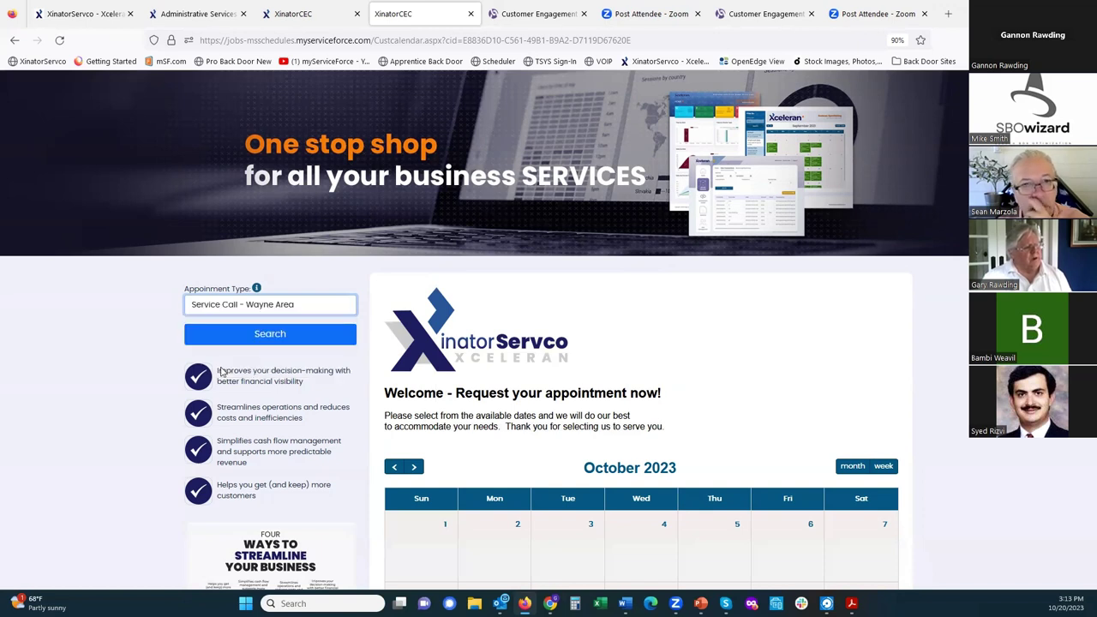
pyautogui.click(257, 334)
pyautogui.scroll(-3, 682, 388)
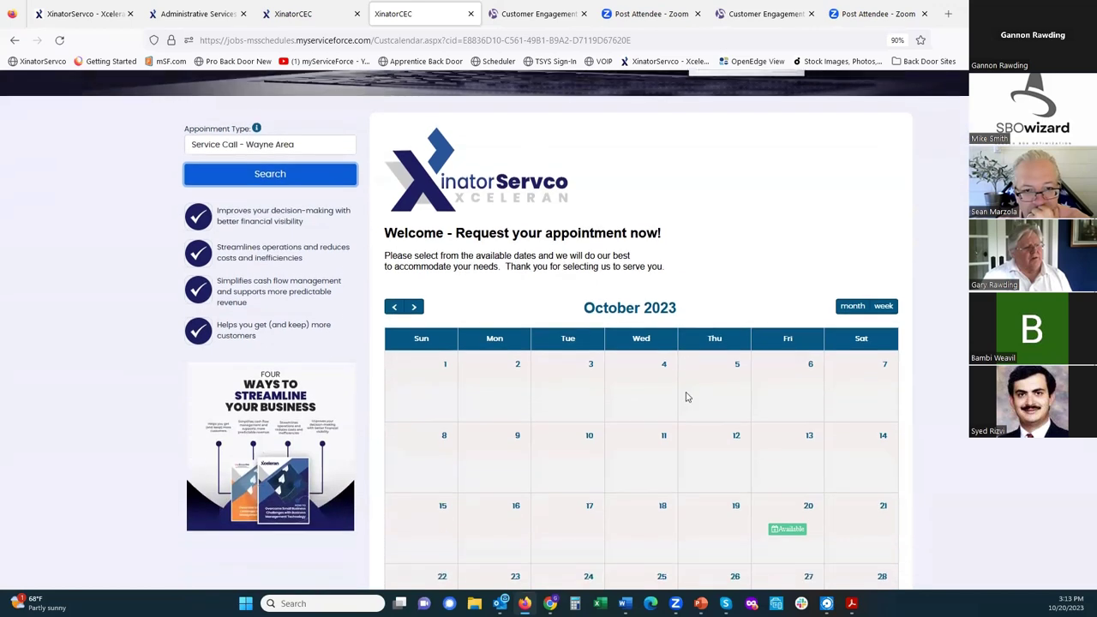
pyautogui.scroll(-2, 692, 502)
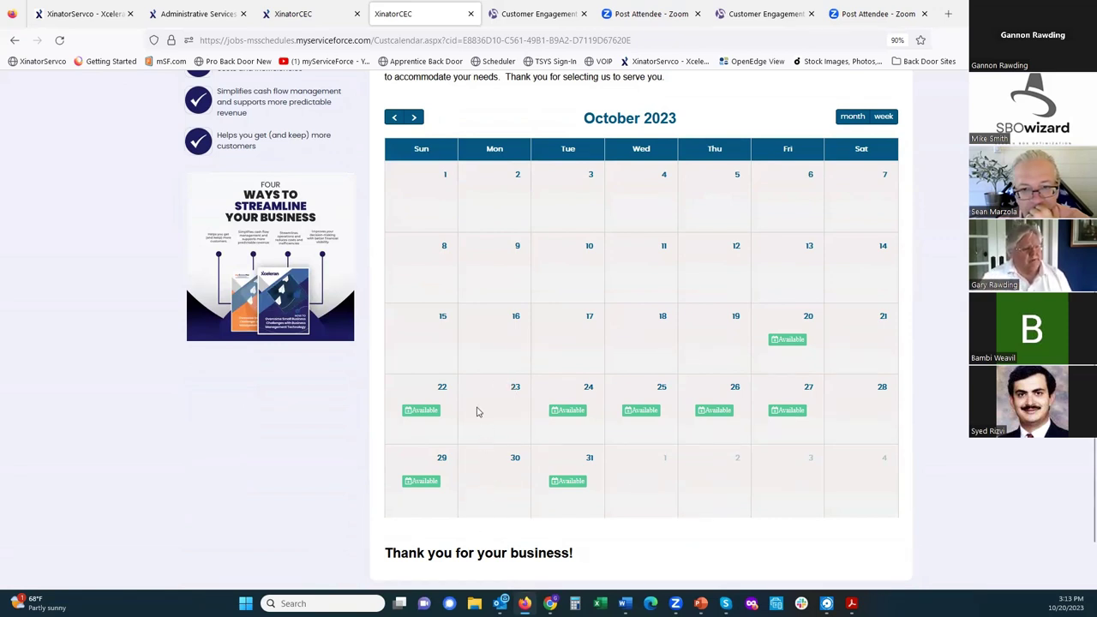
pyautogui.click(784, 341)
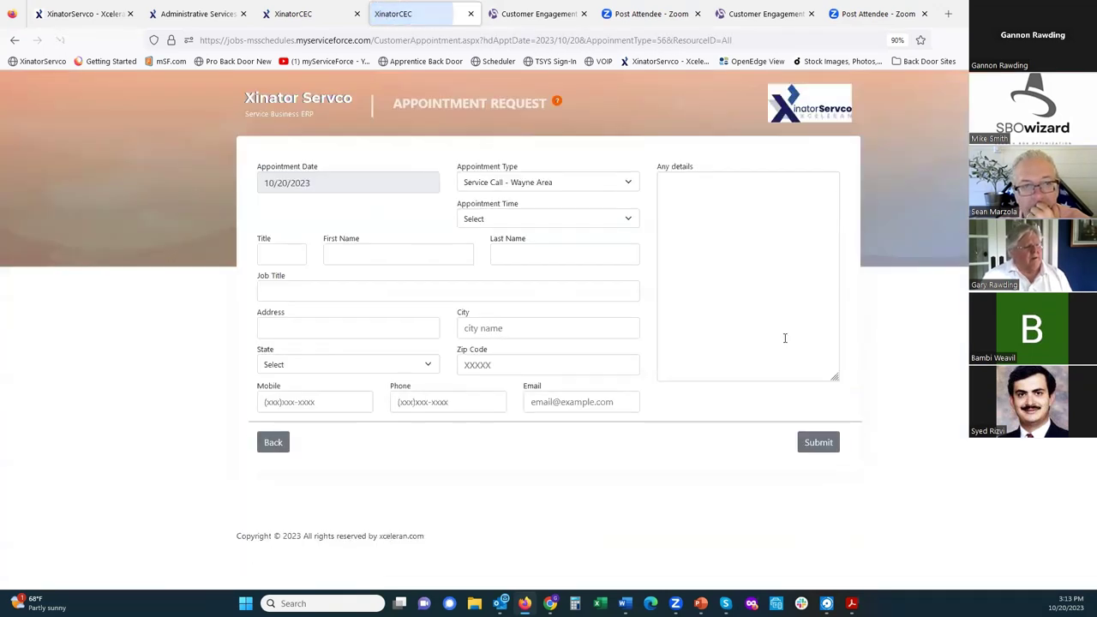
# Step: Check the Appointment Time slots without choosing one, then go Back to the calendar
pyautogui.click(535, 216)
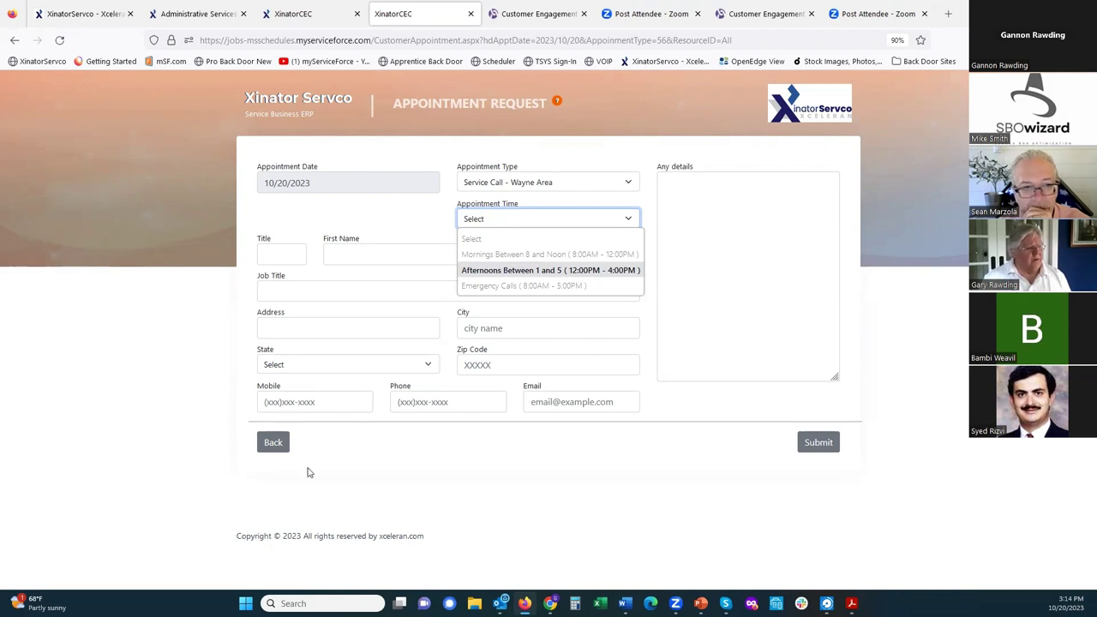
pyautogui.click(271, 443)
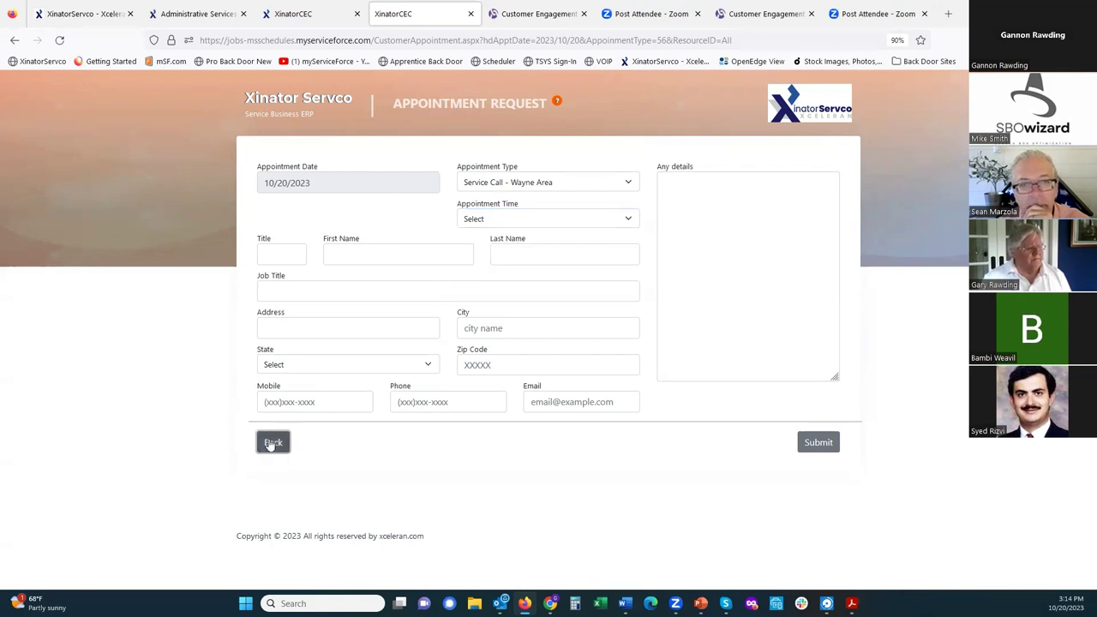
pyautogui.click(271, 443)
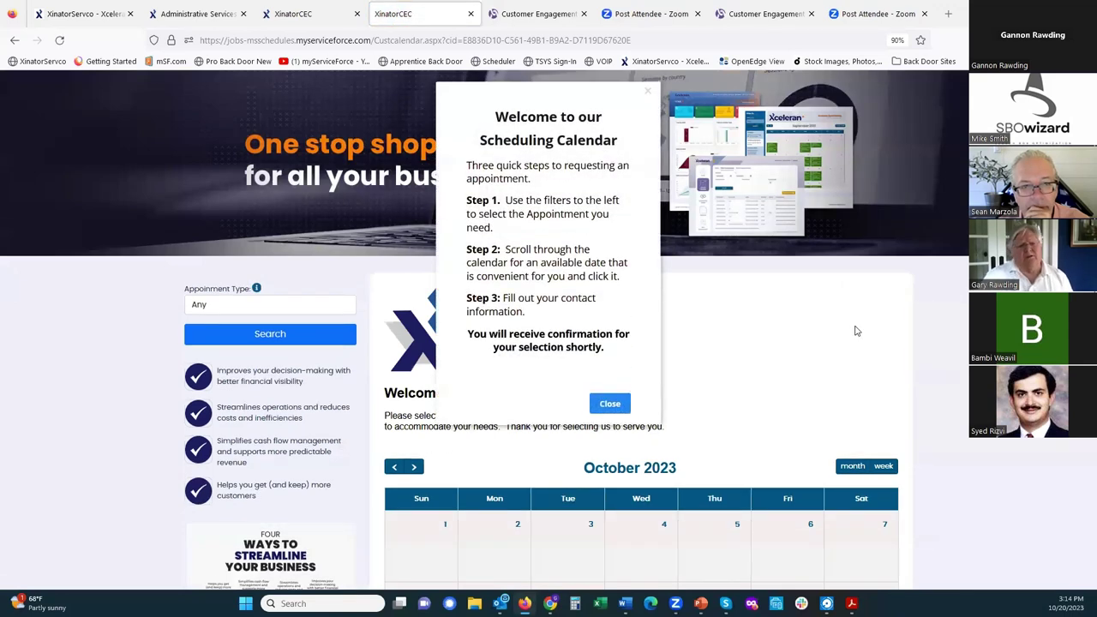
# Step: Close the Welcome popup on the scheduling calendar
pyautogui.click(610, 405)
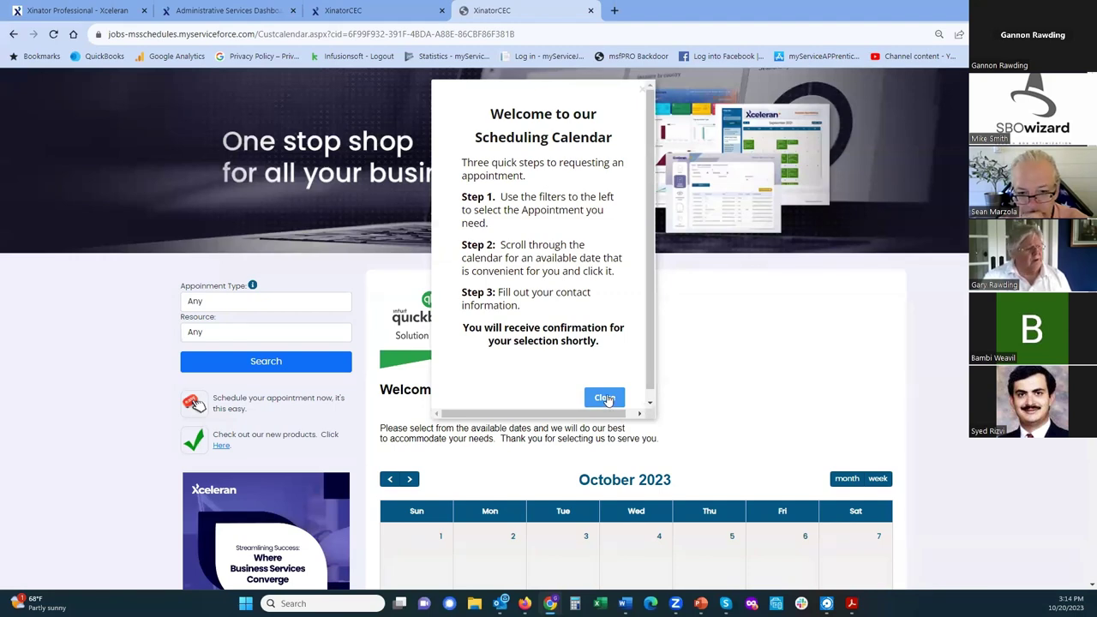
# Step: Close the welcome popup and select Tax Return Preperation with a specific staff resource
pyautogui.click(604, 398)
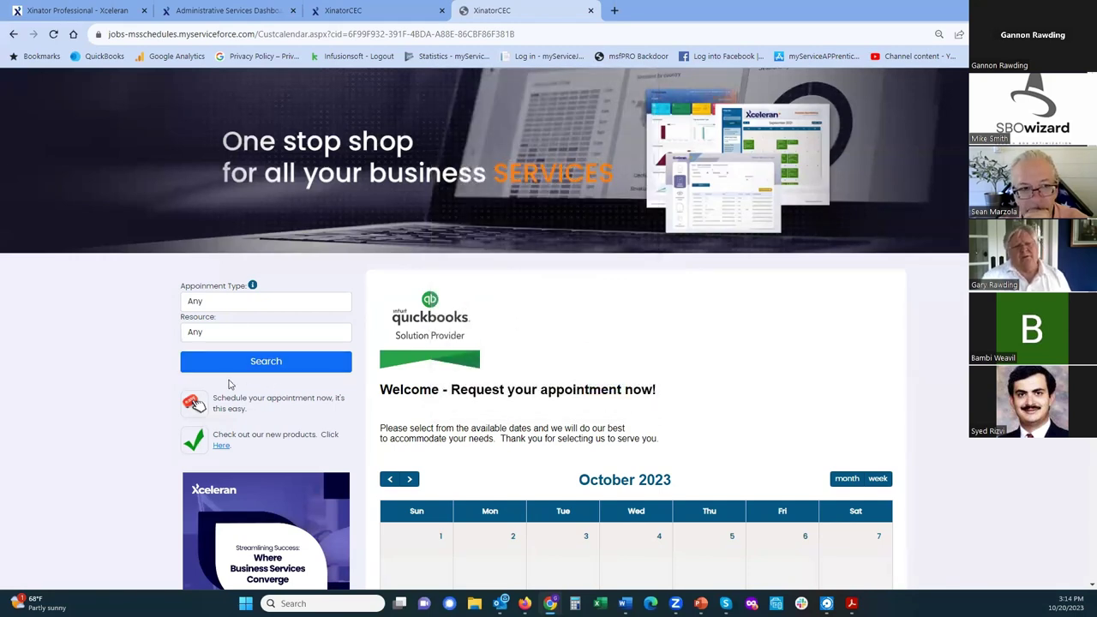
pyautogui.click(240, 300)
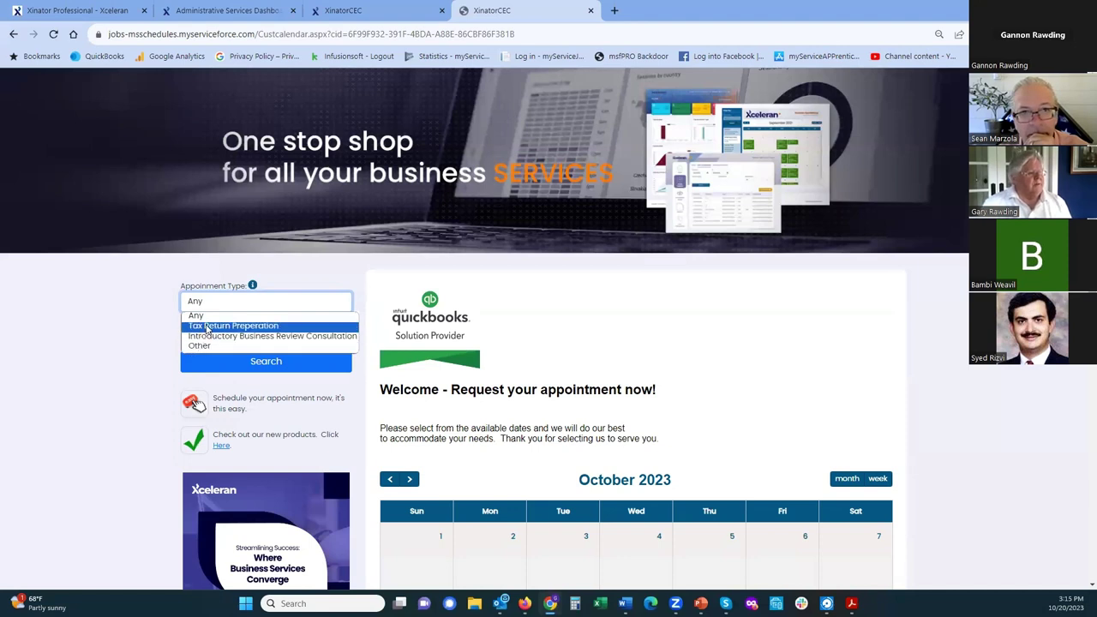
pyautogui.click(212, 326)
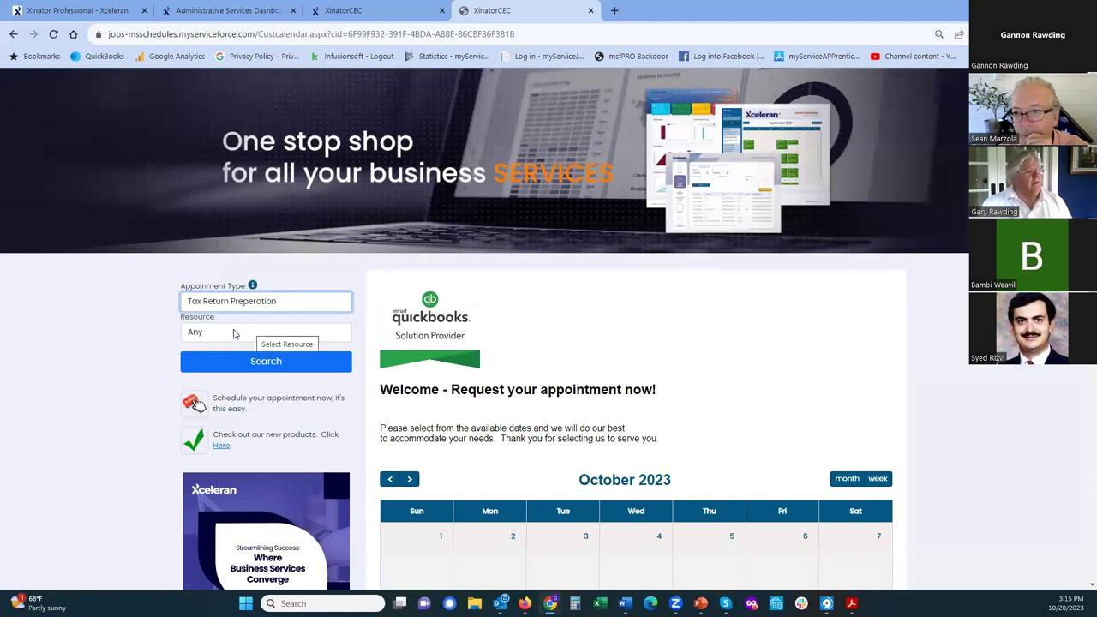
pyautogui.click(237, 336)
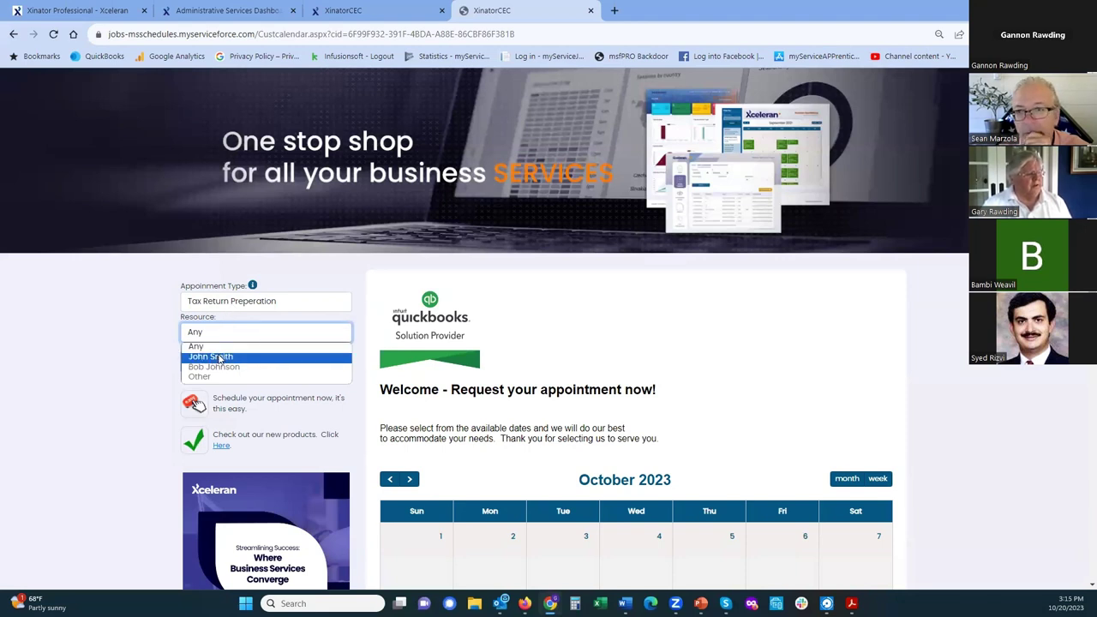
pyautogui.click(221, 358)
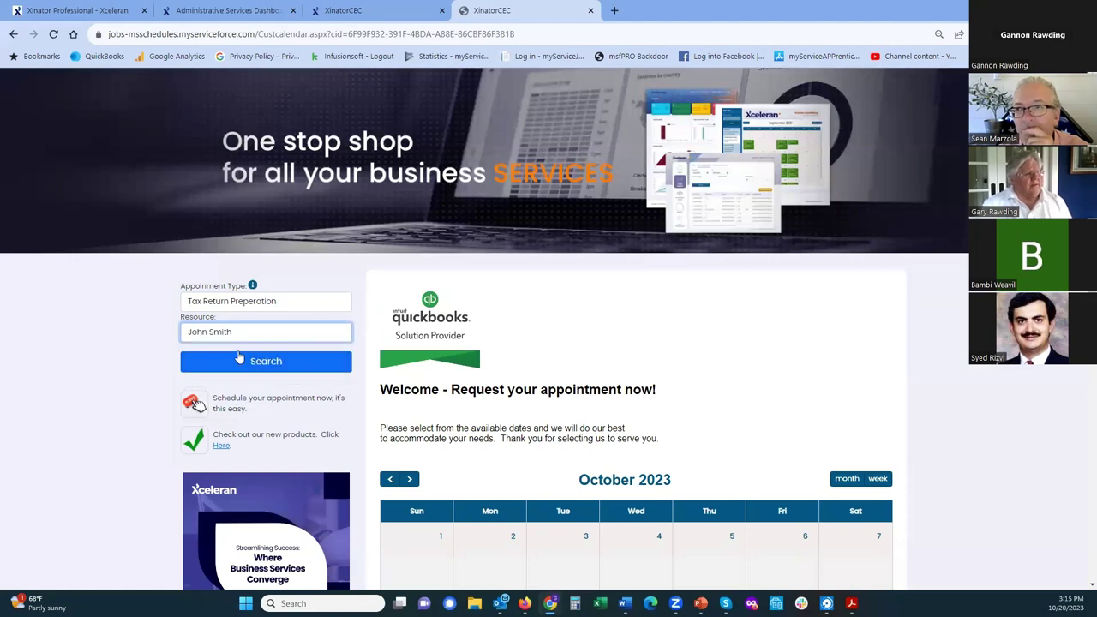
# Step: Search that resource's available dates, then switch back to the XinatorServco booking page
pyautogui.click(274, 360)
pyautogui.scroll(-3, 637, 467)
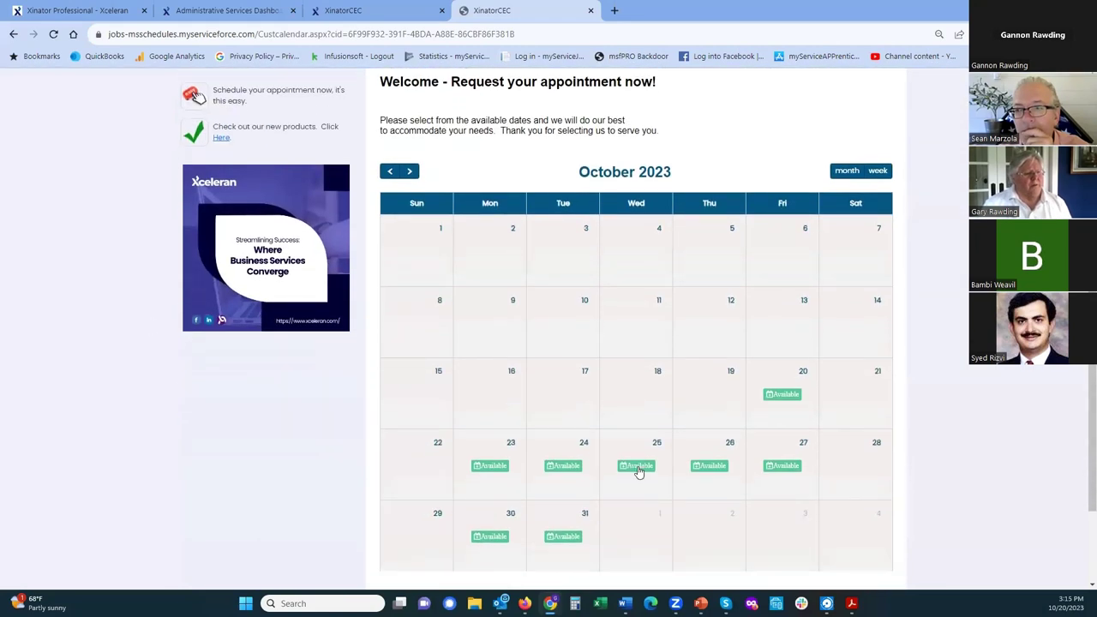
pyautogui.scroll(4, 411, 399)
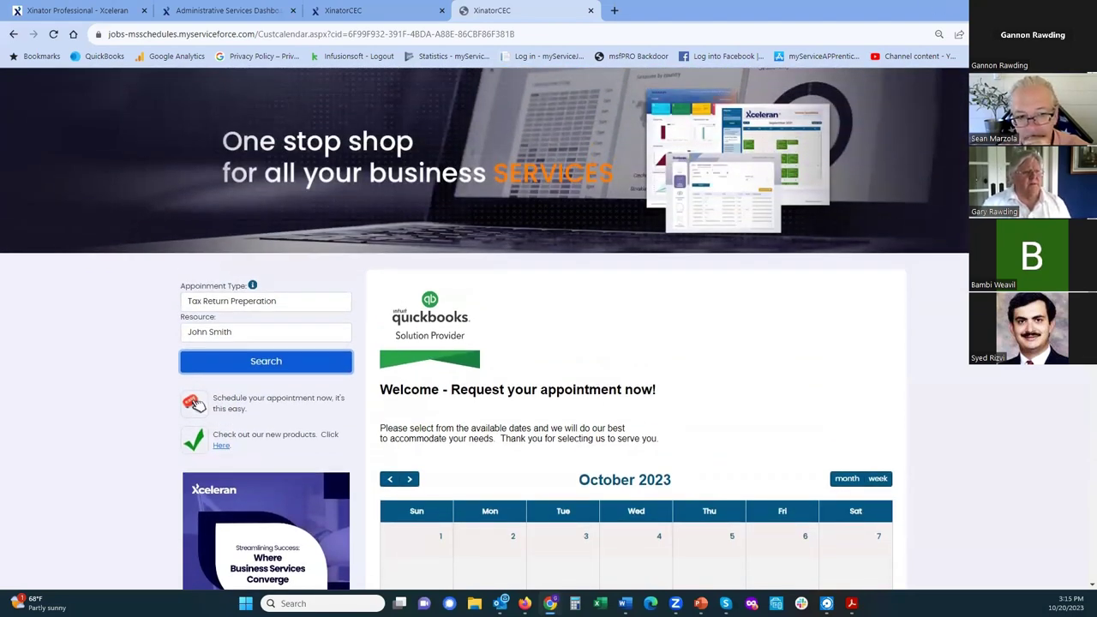
pyautogui.hotkey('alt', 'Tab')
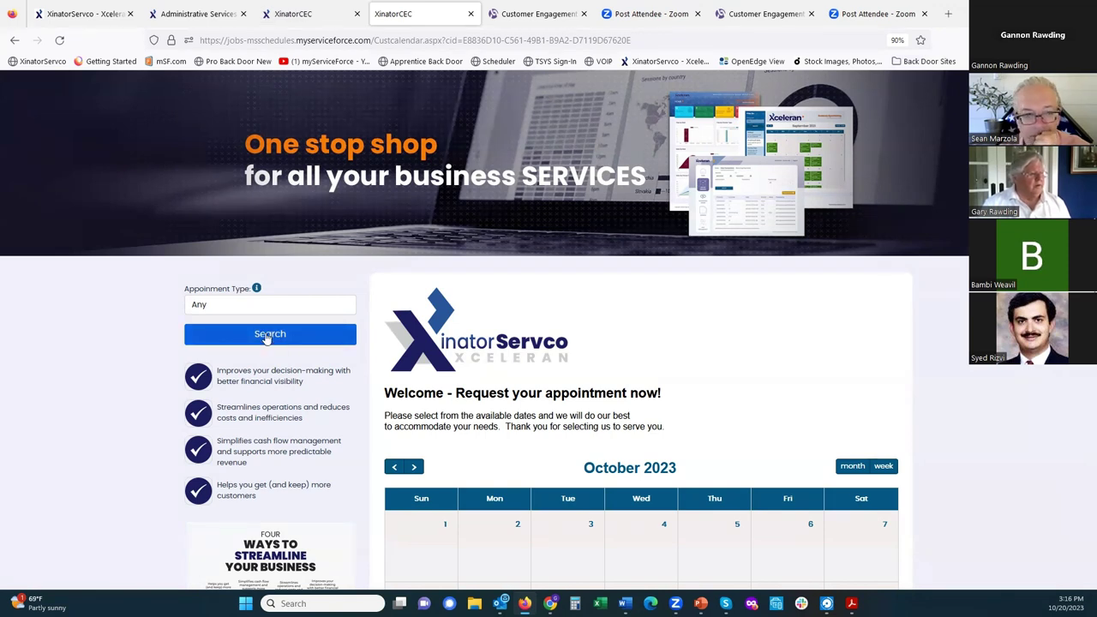
# Step: Search Service Call - Wayne Area dates and open the October 20 request form
pyautogui.click(251, 306)
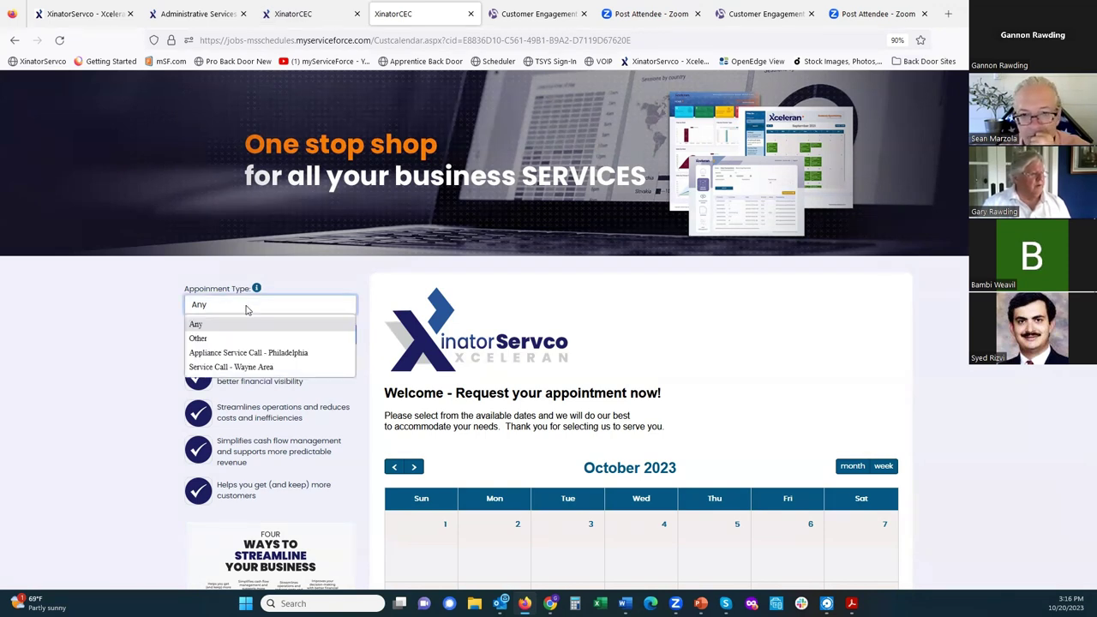
pyautogui.click(235, 369)
pyautogui.click(274, 339)
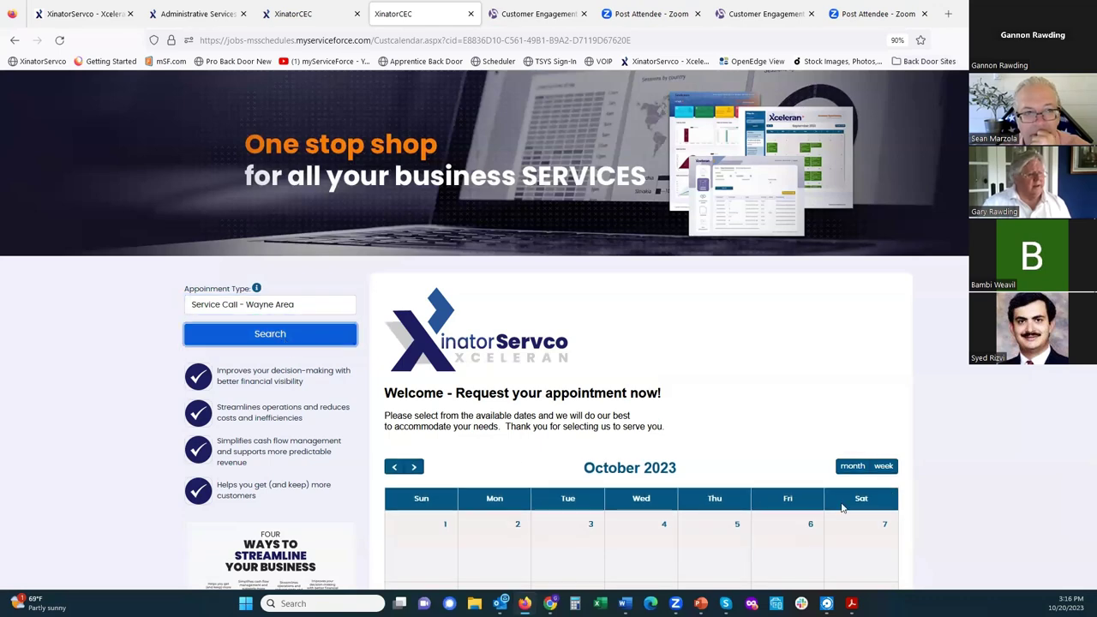
pyautogui.scroll(-3, 823, 506)
pyautogui.scroll(-1, 822, 505)
pyautogui.click(781, 340)
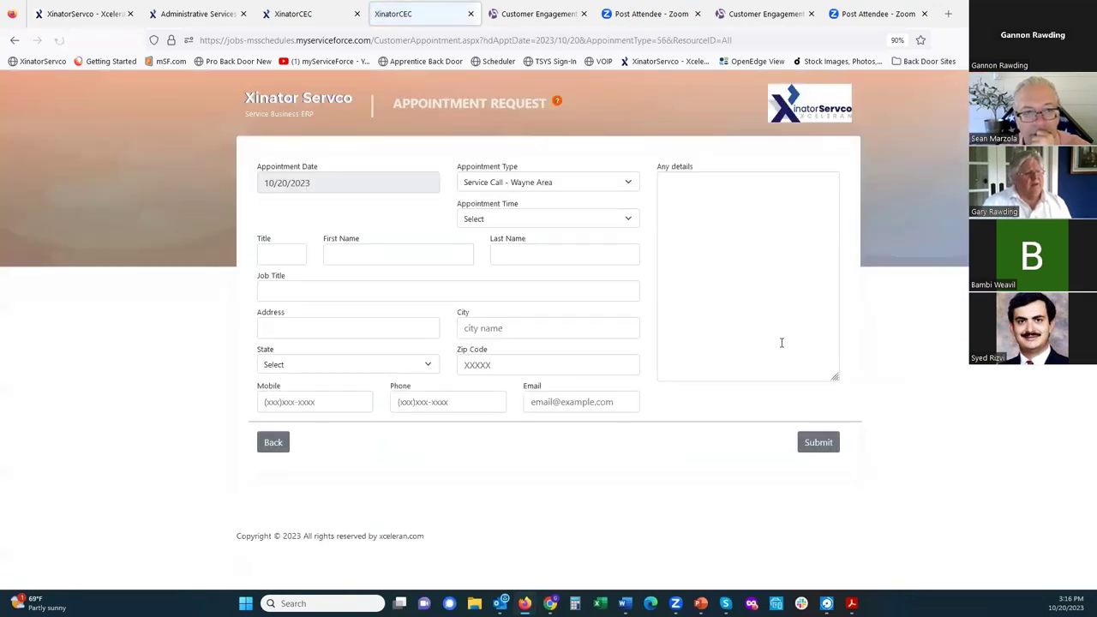
# Step: View the appointment time slots, then go to the back-office Customers page settings
pyautogui.click(582, 214)
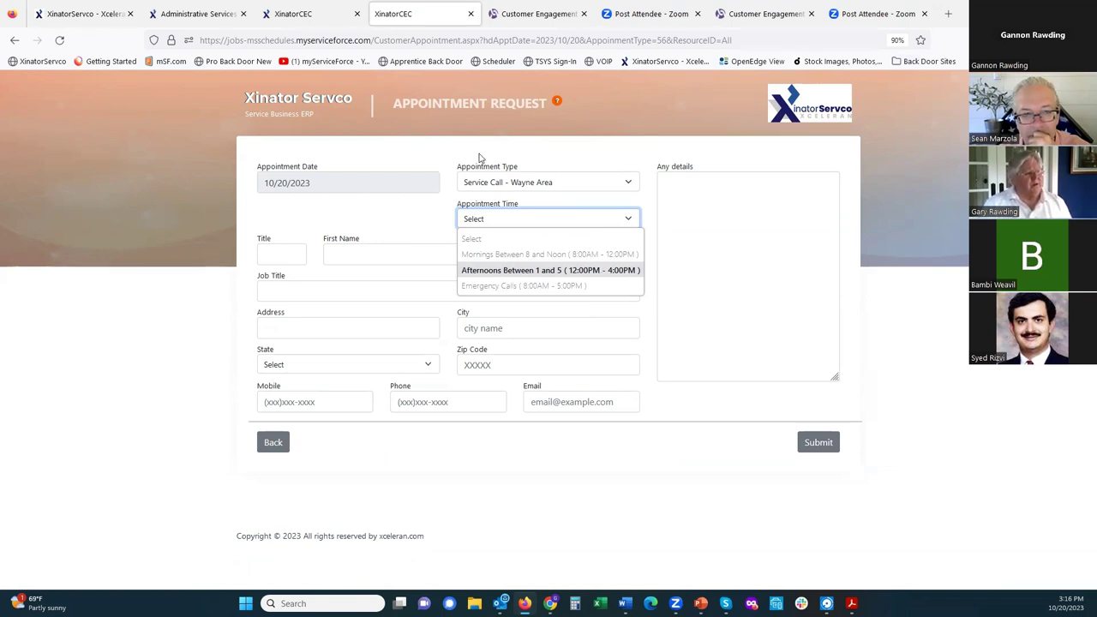
pyautogui.click(306, 11)
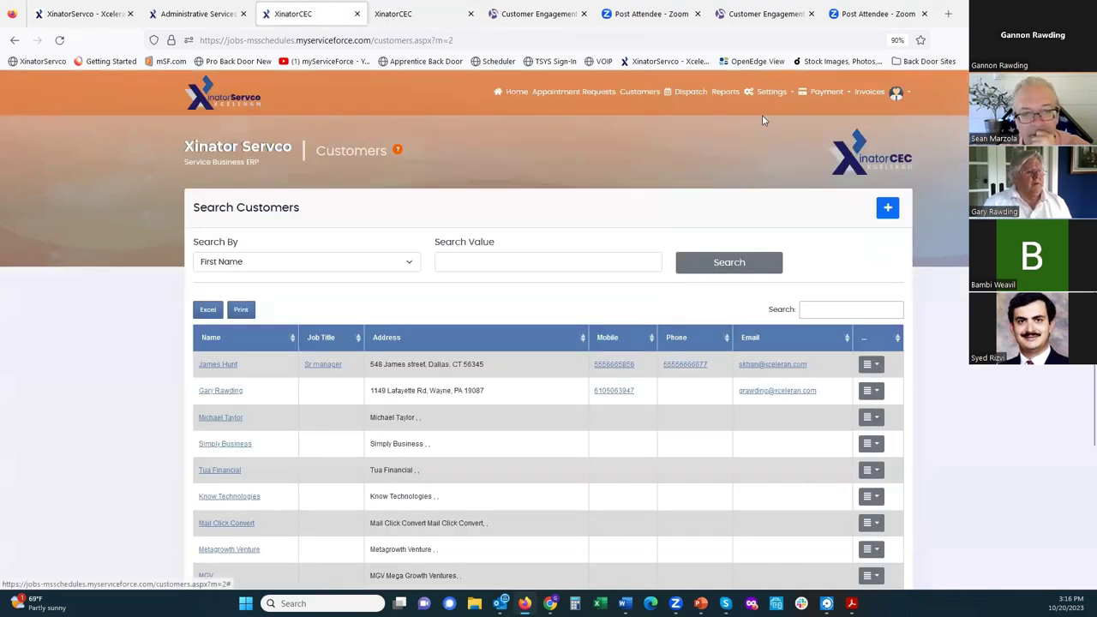
pyautogui.click(768, 95)
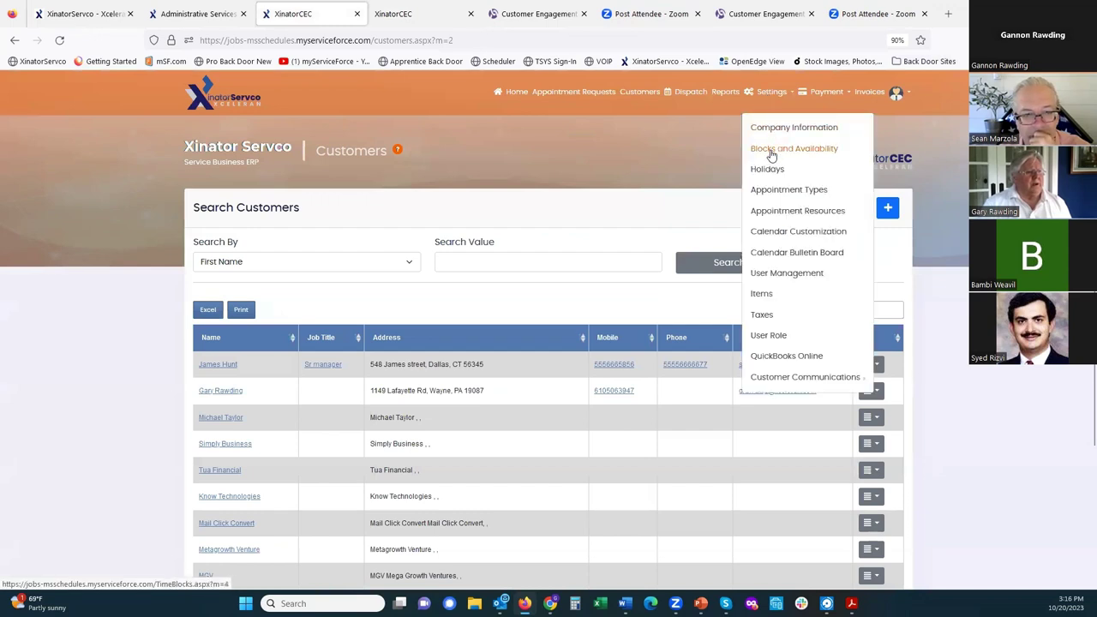